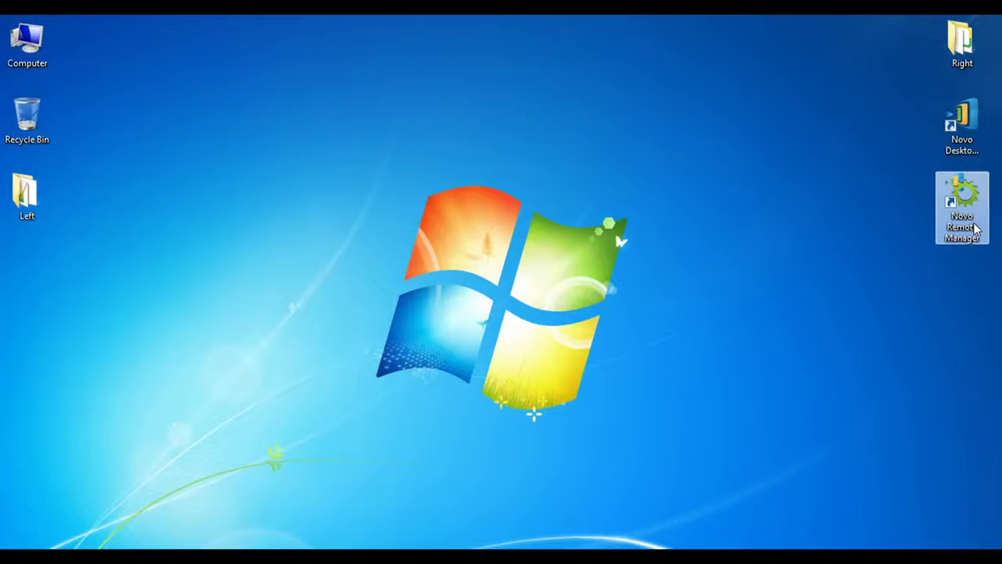
# Launch Novo Remote Manager and add device Greenwood_1 at IP 192.168.29.148
pyautogui.doubleClick(962, 208)
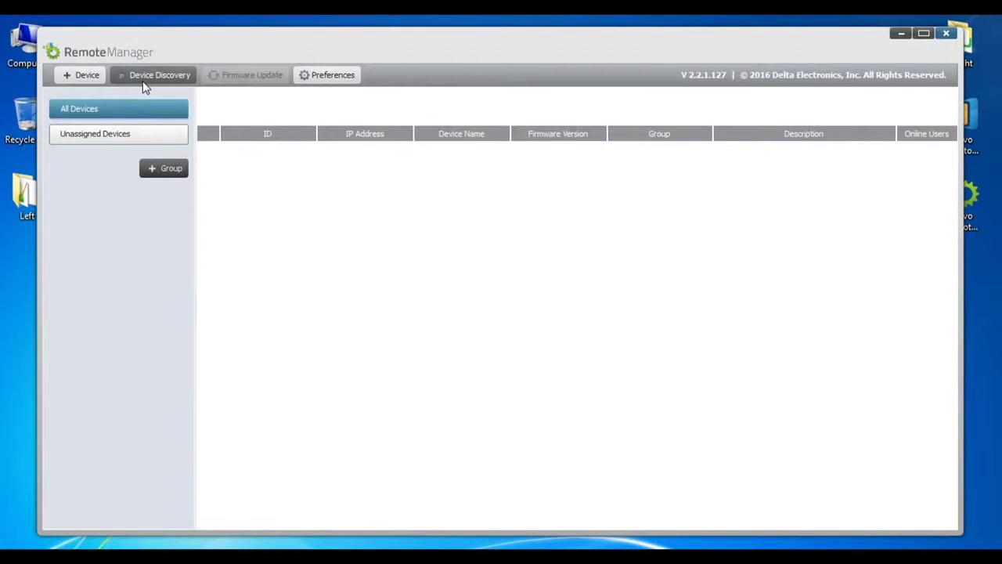
pyautogui.click(85, 79)
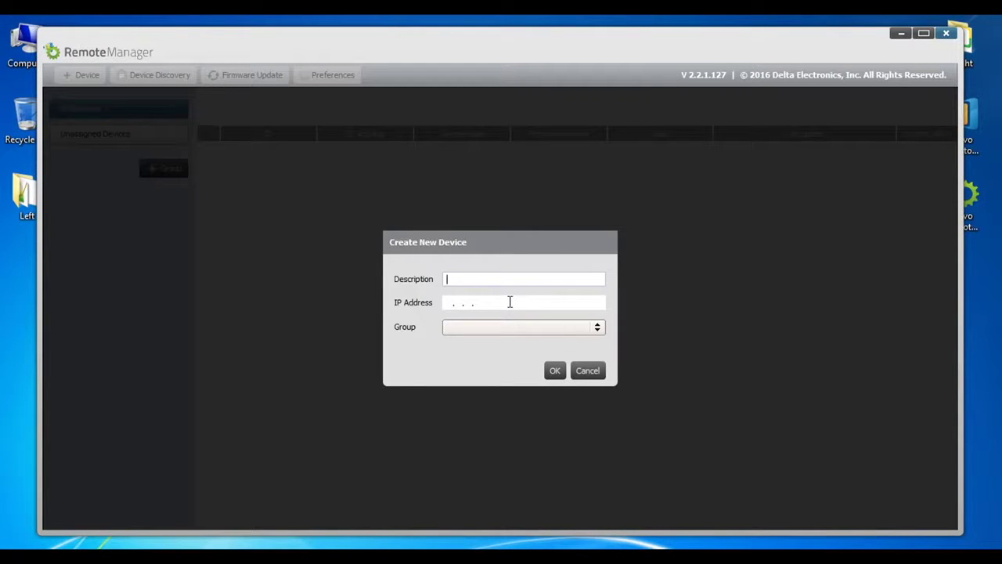
pyautogui.write('Greenwood_1')
pyautogui.press('Tab')
pyautogui.write('192.168.28')
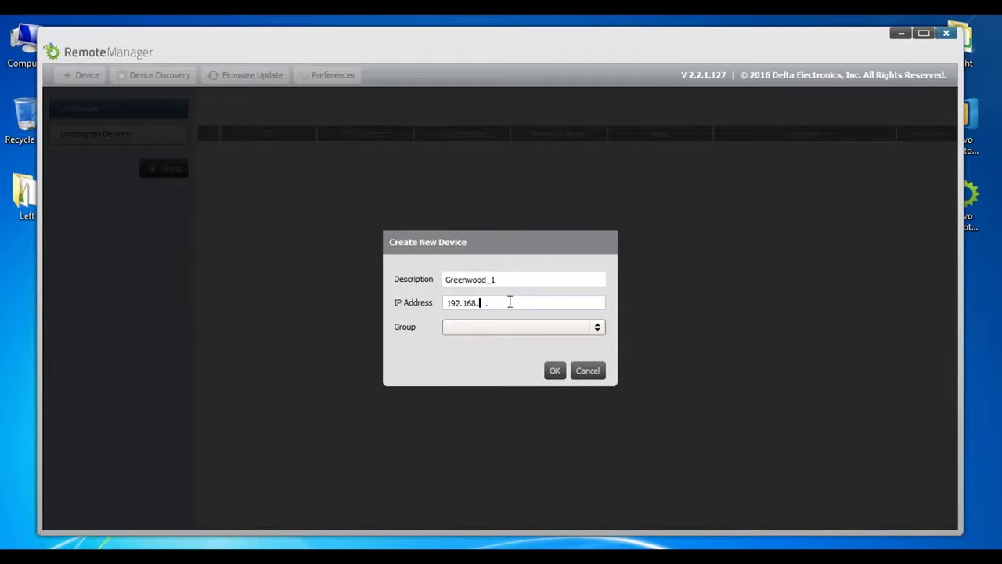
pyautogui.press('BackSpace')
pyautogui.write('9 .148')
pyautogui.click(554, 371)
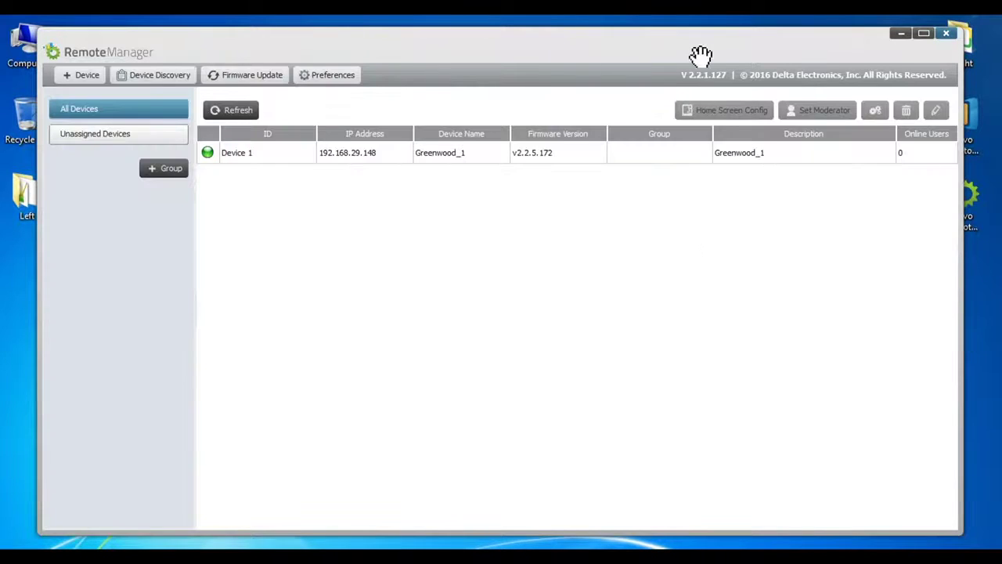
pyautogui.click(689, 155)
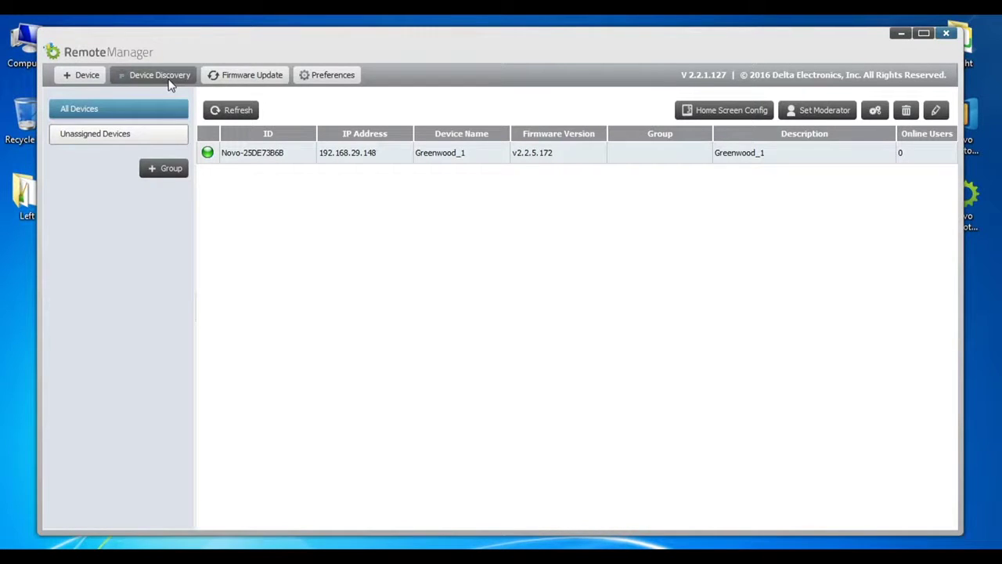
# Open the Device Discovery dropdown menu
pyautogui.click(170, 79)
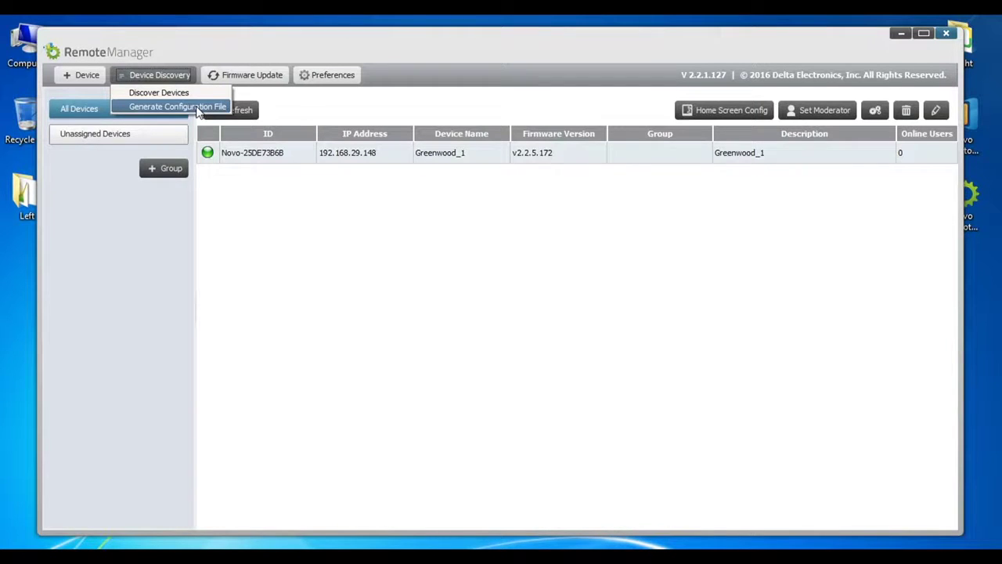
# Start a new configuration file and keep the Education edition
pyautogui.click(197, 108)
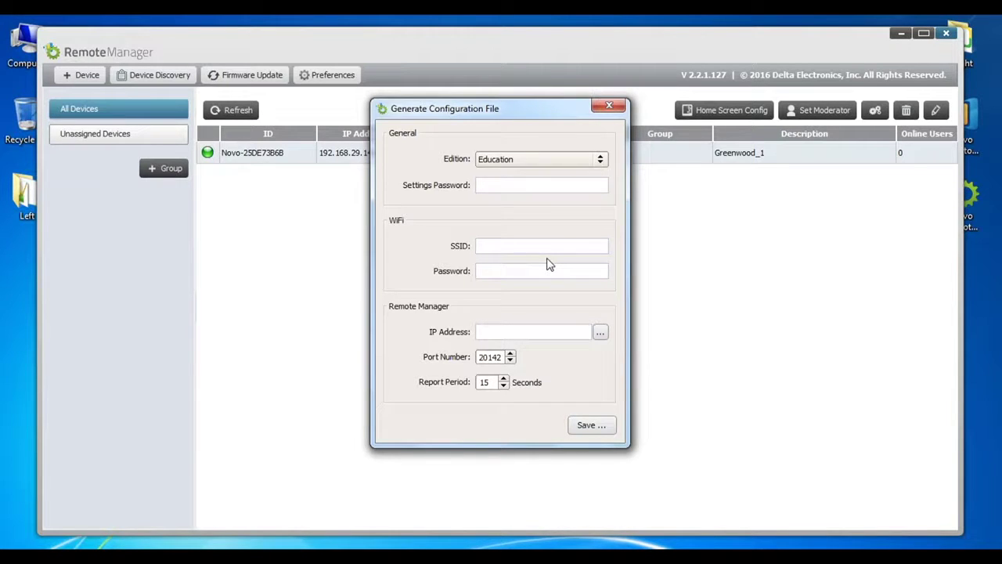
pyautogui.click(585, 185)
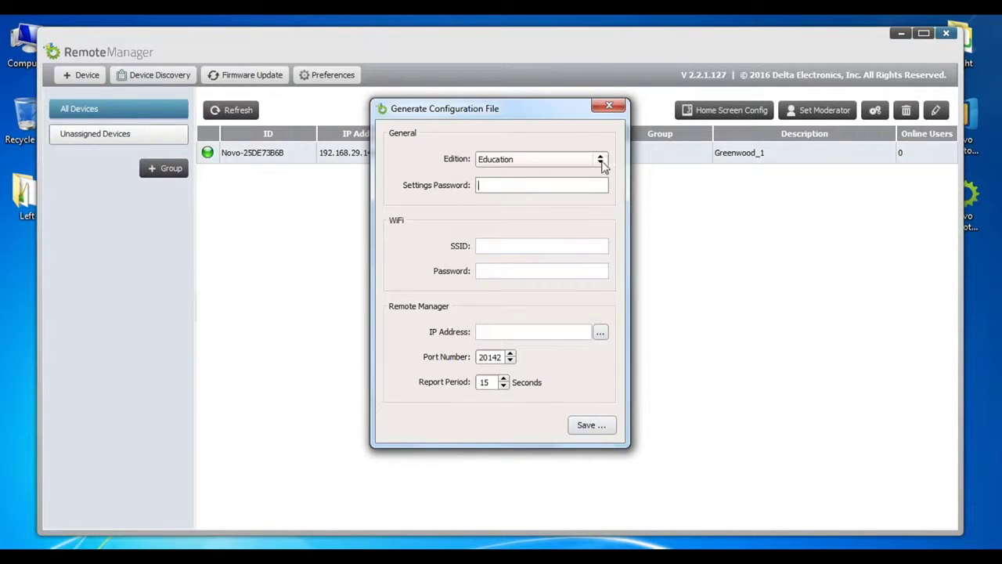
pyautogui.click(600, 161)
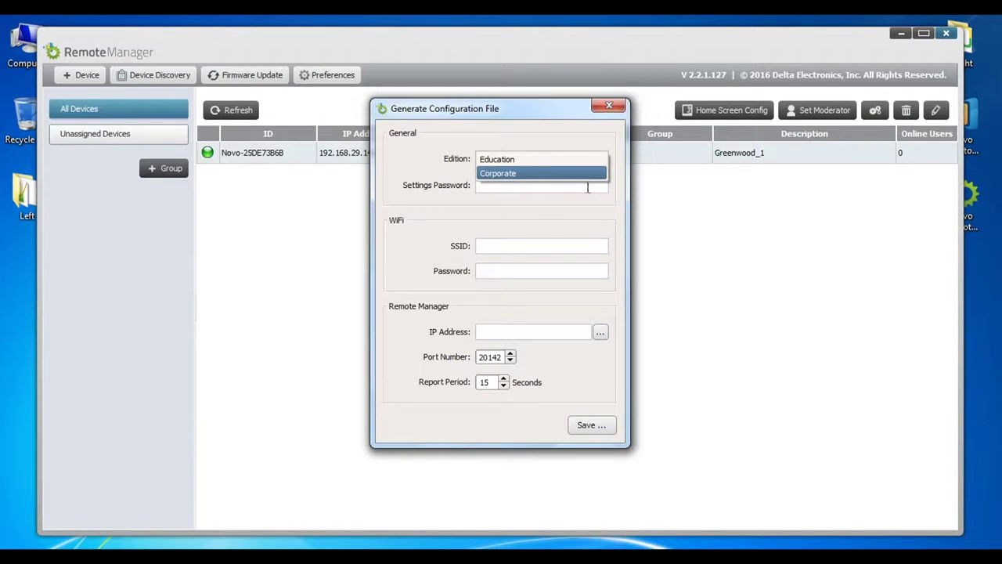
pyautogui.click(588, 188)
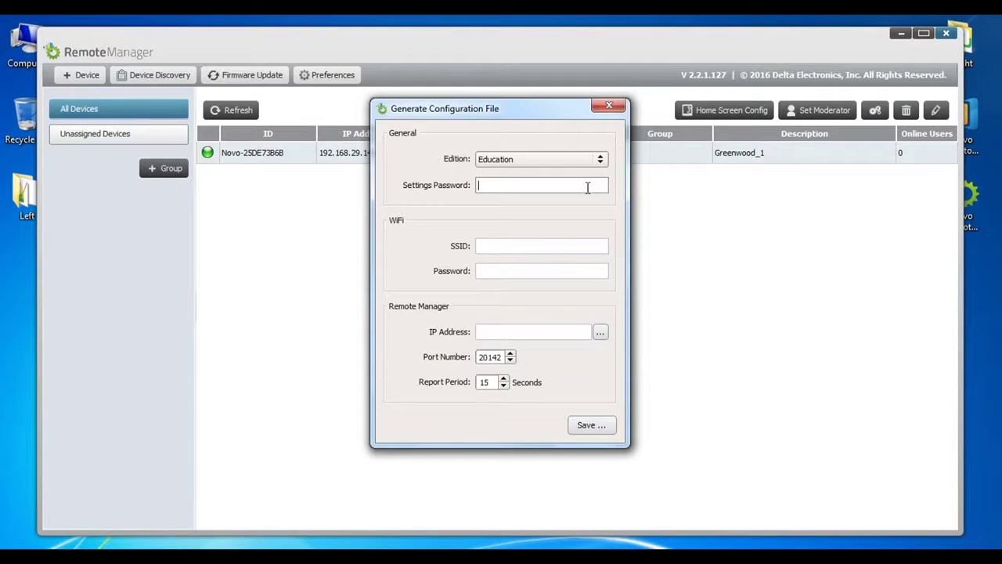
# Enter Wi-Fi SSID TP-LINK-5G and its password, then list this computer's IP addresses
pyautogui.click(507, 245)
pyautogui.write('TP-L')
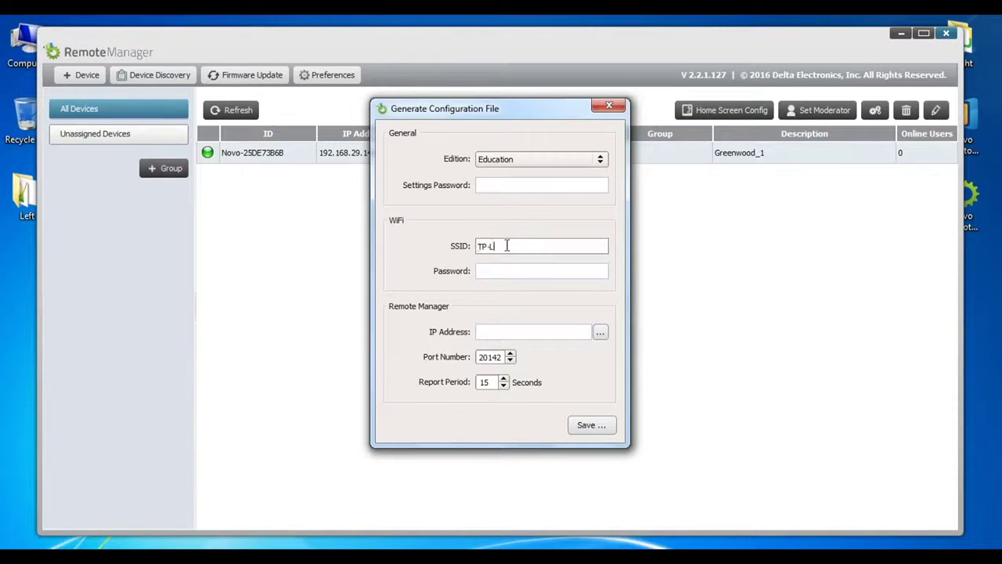
pyautogui.write('INK-5G')
pyautogui.click(524, 271)
pyautogui.write('wifip')
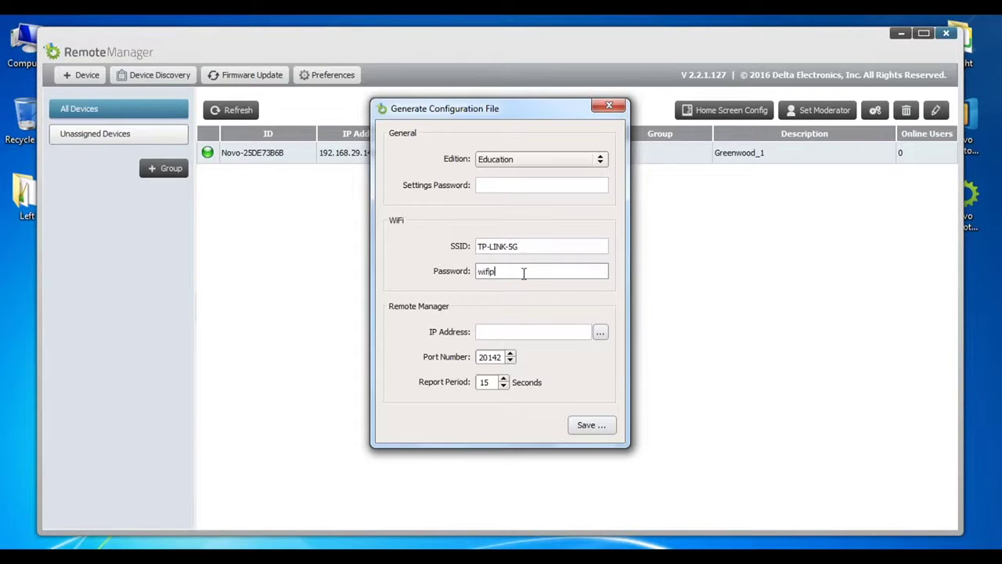
pyautogui.write('assword')
pyautogui.press('Tab')
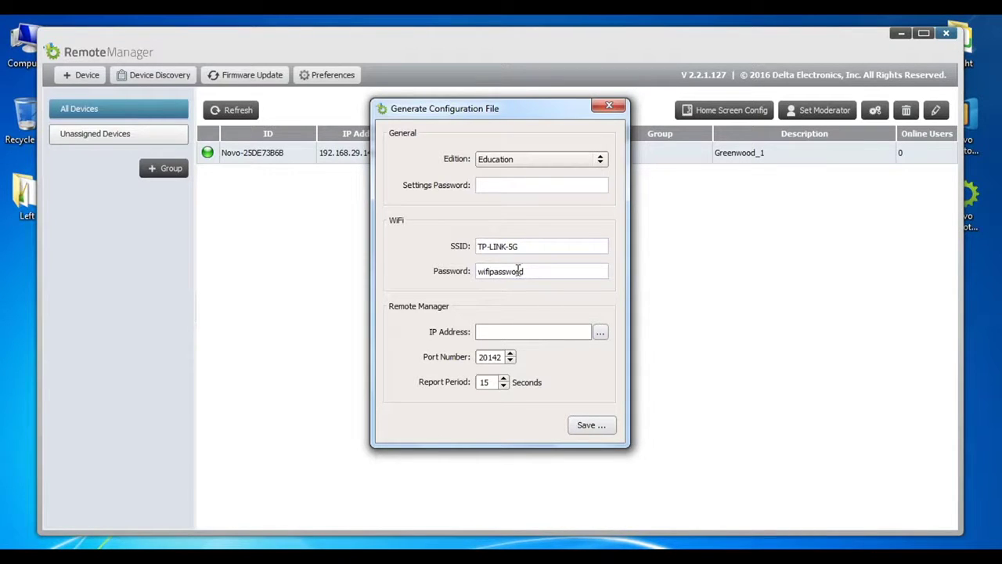
pyautogui.click(526, 335)
pyautogui.click(600, 333)
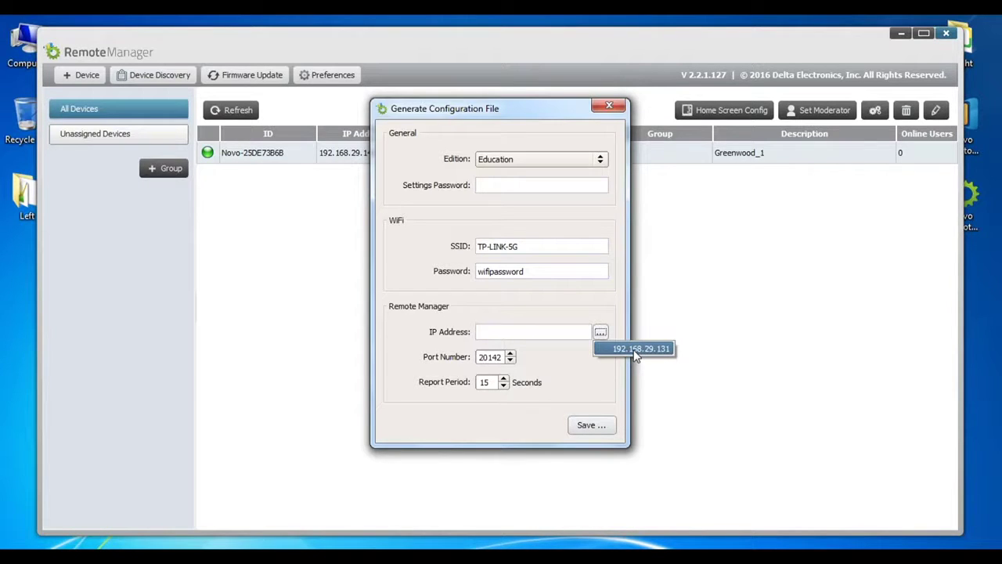
# Set remote manager IP 192.168.29.131 and save the file as D:\NovoAutoConfig.xml
pyautogui.click(636, 349)
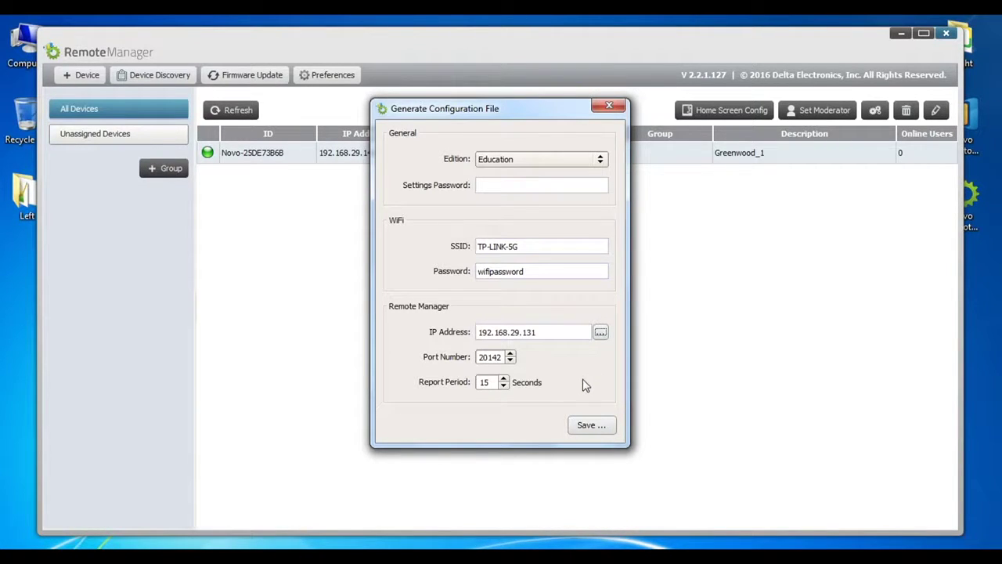
pyautogui.click(595, 426)
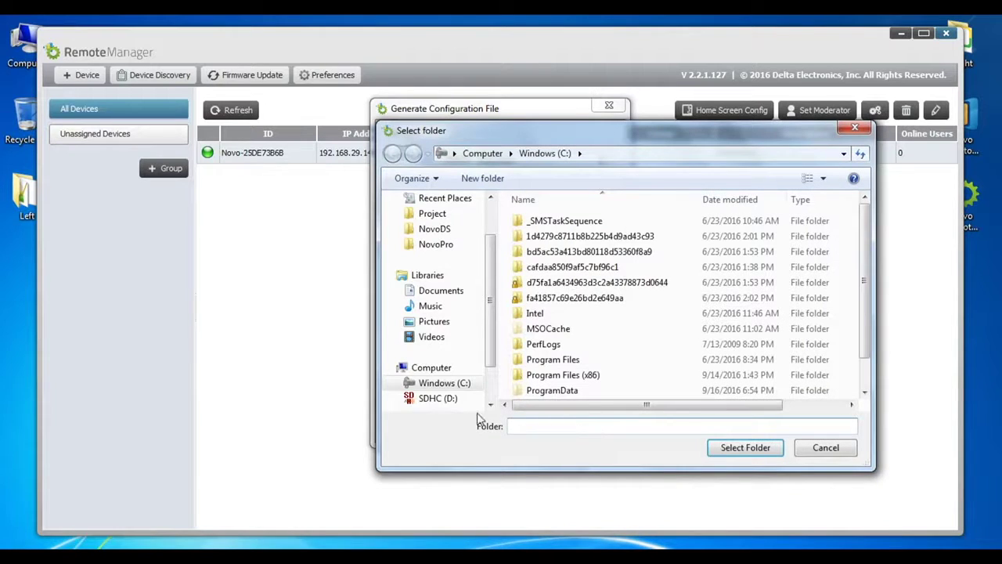
pyautogui.click(459, 400)
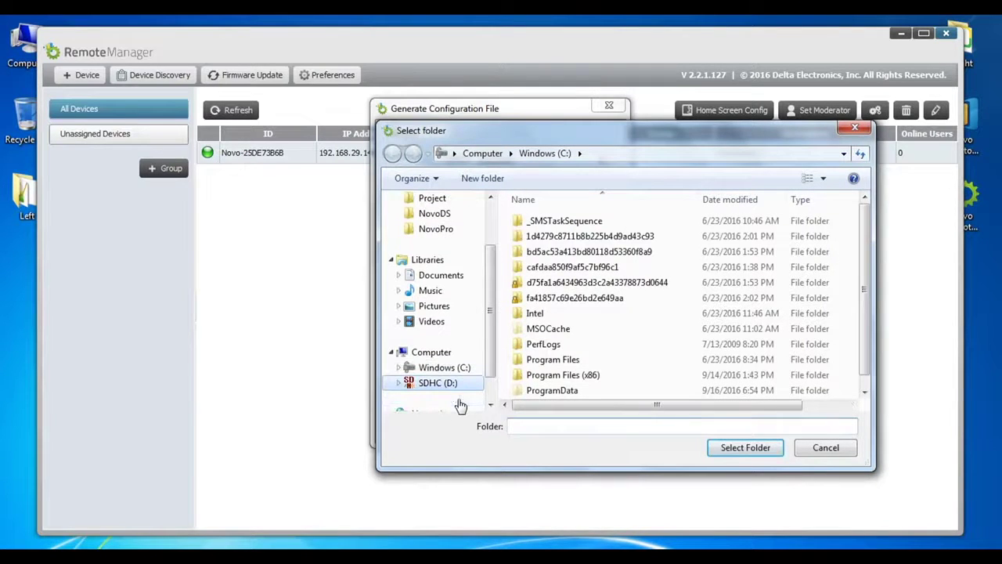
pyautogui.click(743, 453)
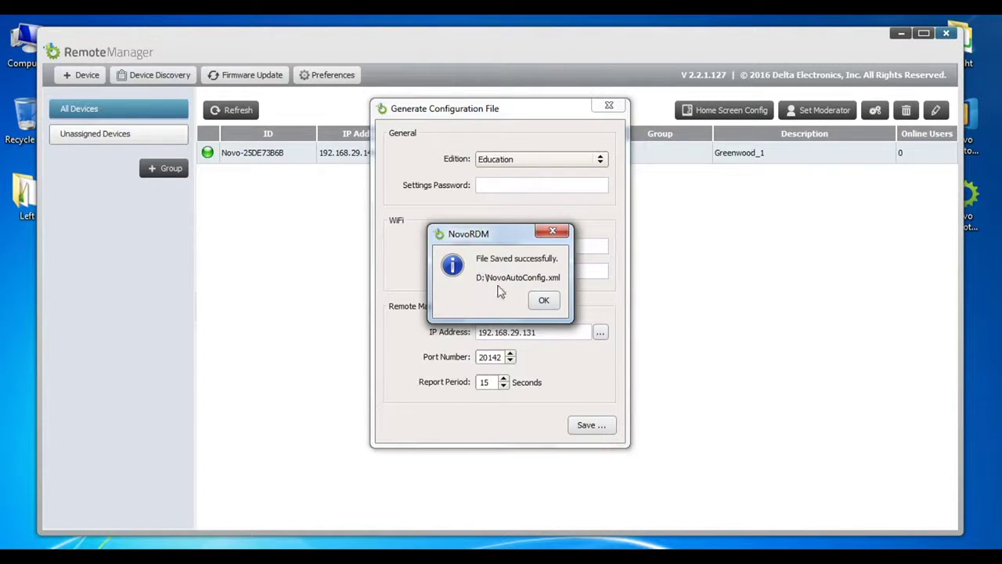
pyautogui.click(545, 302)
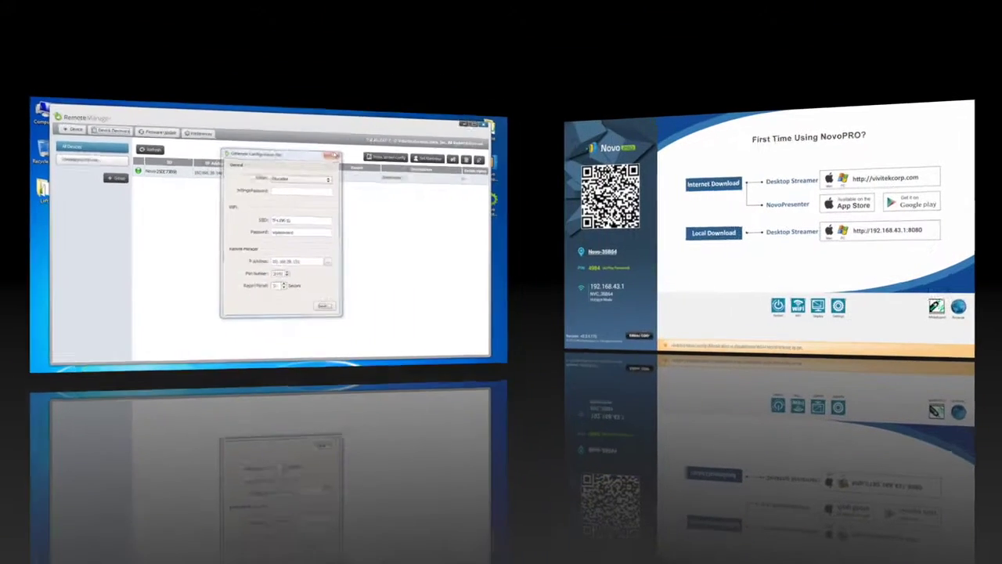
# Close the Generate Configuration File dialog
pyautogui.click(610, 107)
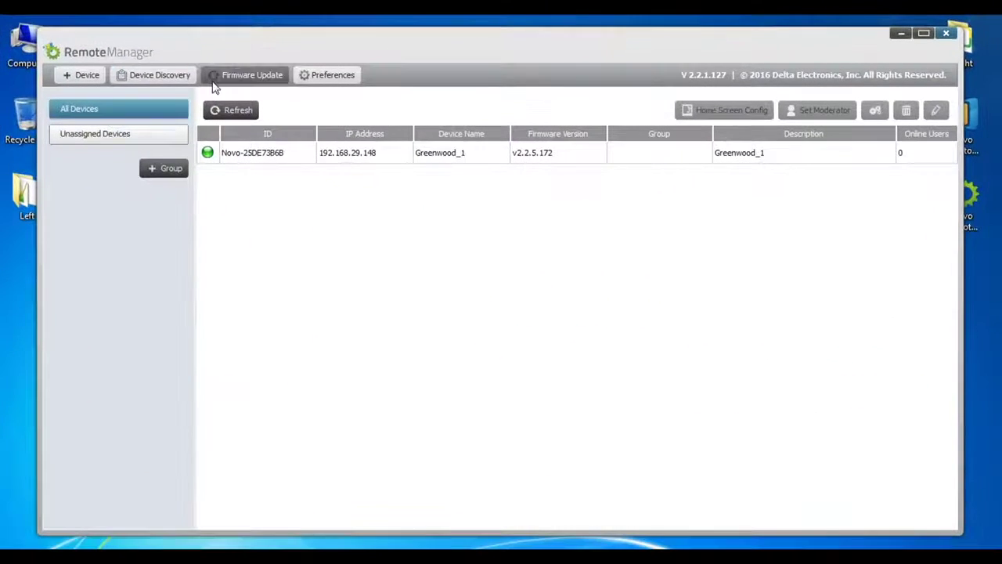
# Discover Novo devices on the network and mark Novo-5C5235B64 for adding
pyautogui.click(174, 83)
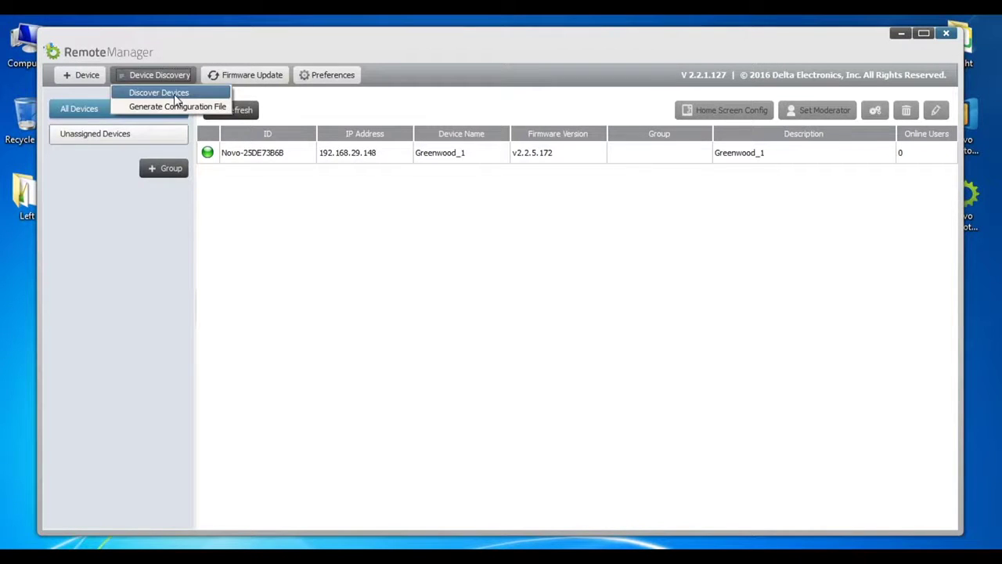
pyautogui.click(174, 94)
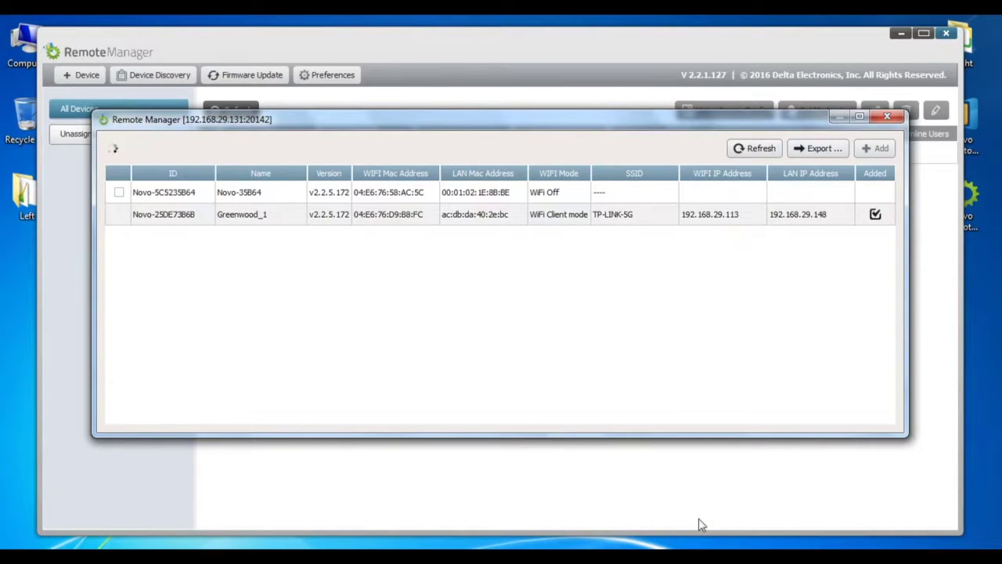
pyautogui.click(119, 193)
pyautogui.click(877, 153)
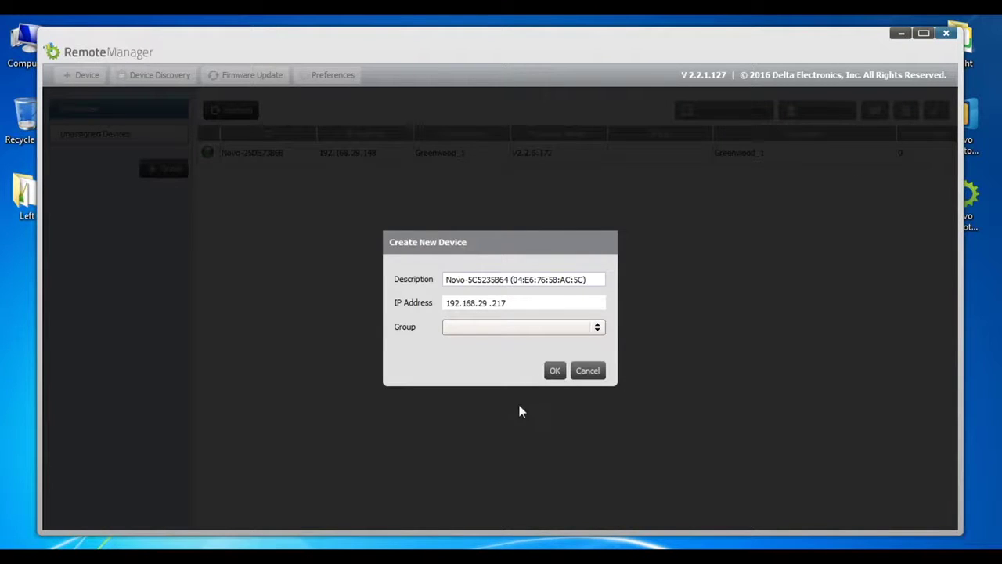
# Create the Novo-5C5235B64 entry at 192.168.29.217 and open its device settings
pyautogui.click(548, 371)
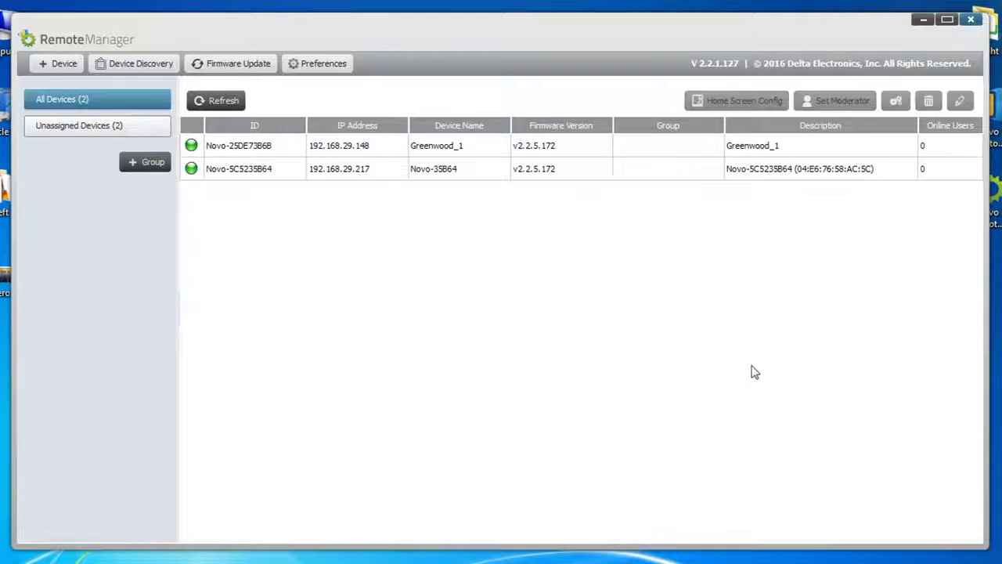
pyautogui.click(668, 173)
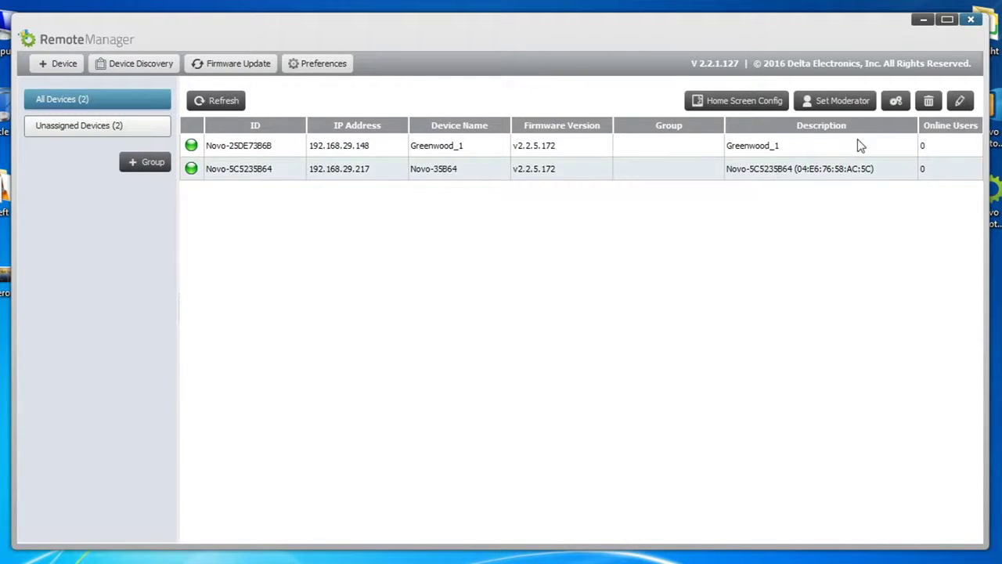
pyautogui.click(896, 103)
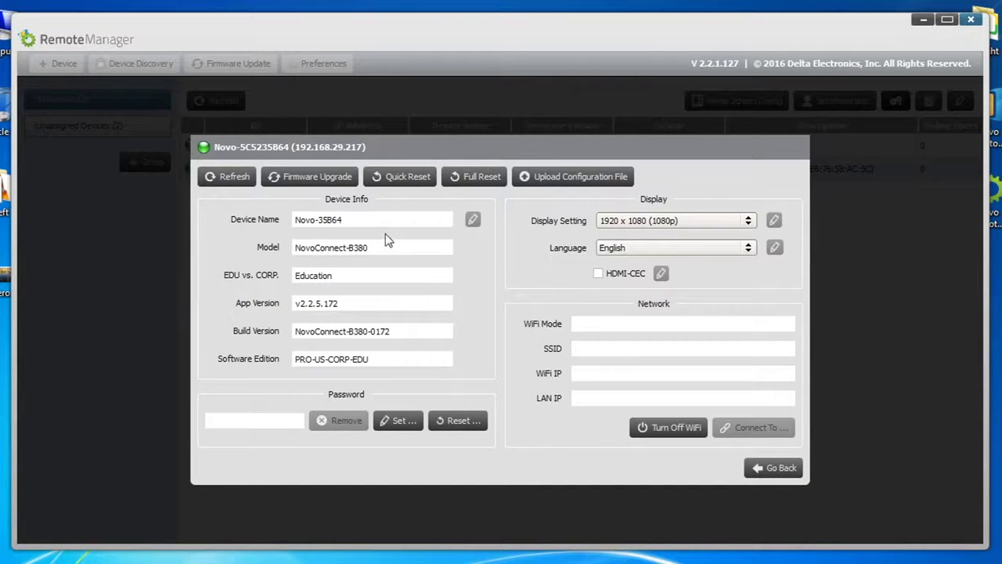
# Refresh Novo-5C5235B64's network info, browse its options without changes, and return to the list
pyautogui.click(235, 180)
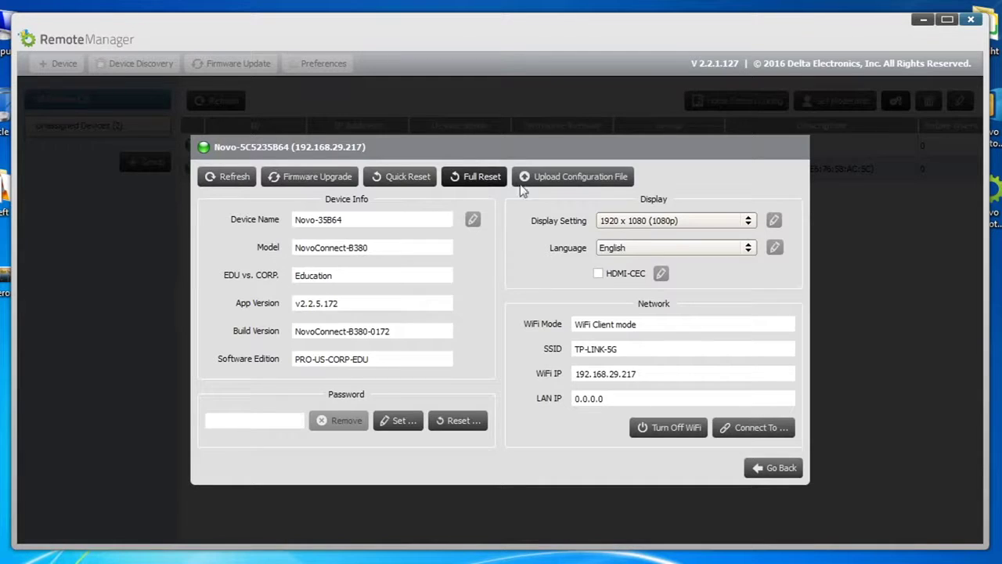
pyautogui.click(394, 223)
pyautogui.click(270, 424)
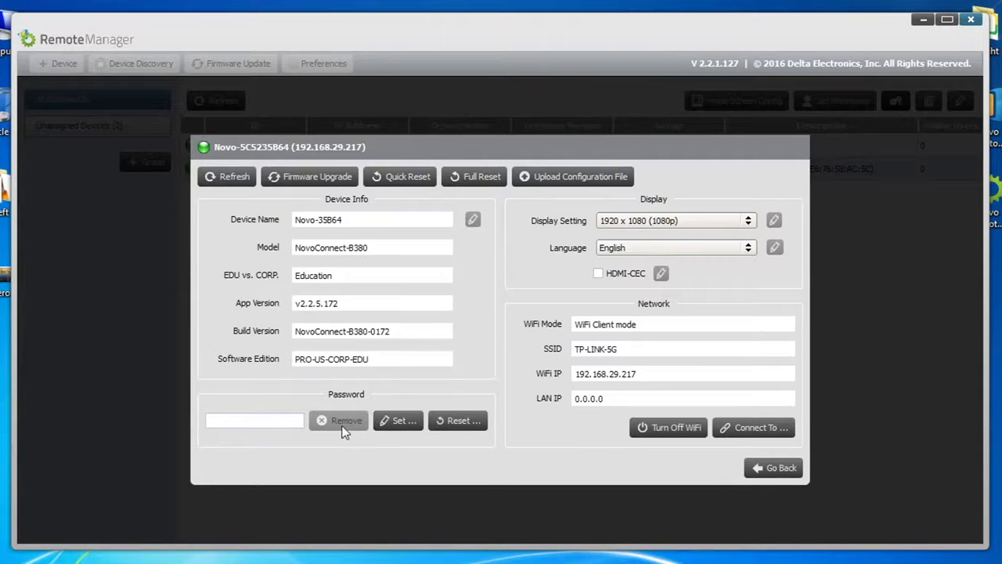
pyautogui.click(462, 422)
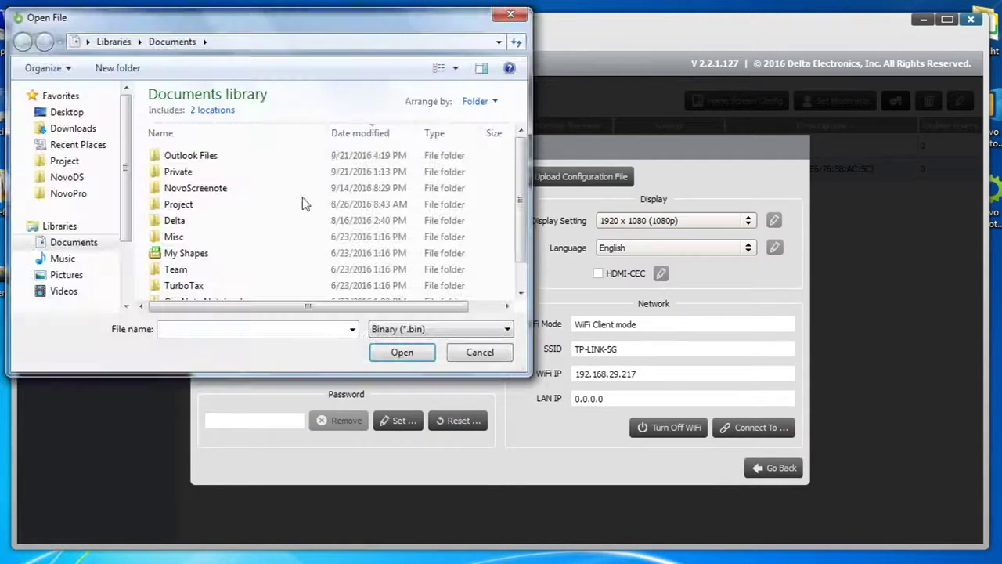
pyautogui.click(479, 353)
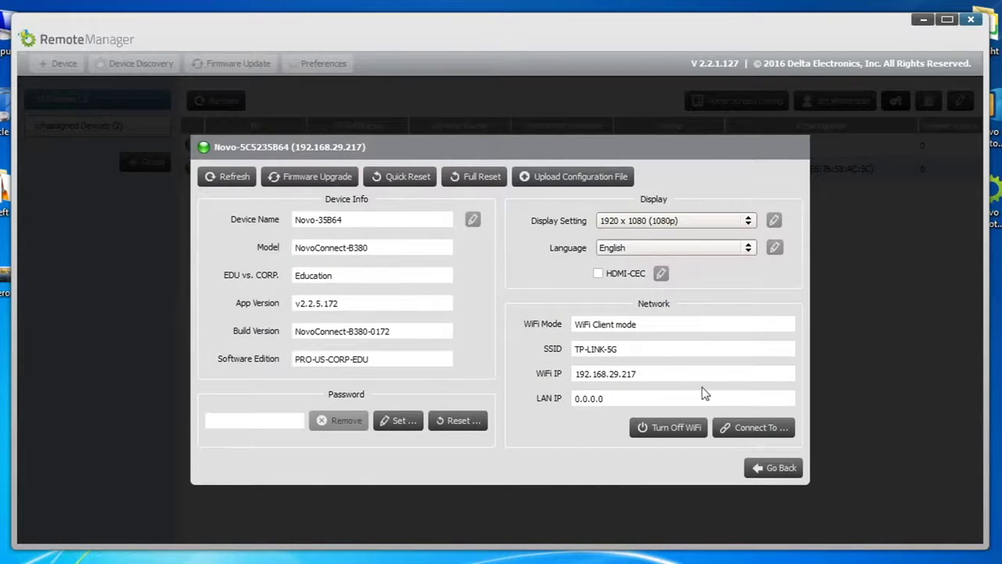
pyautogui.click(736, 433)
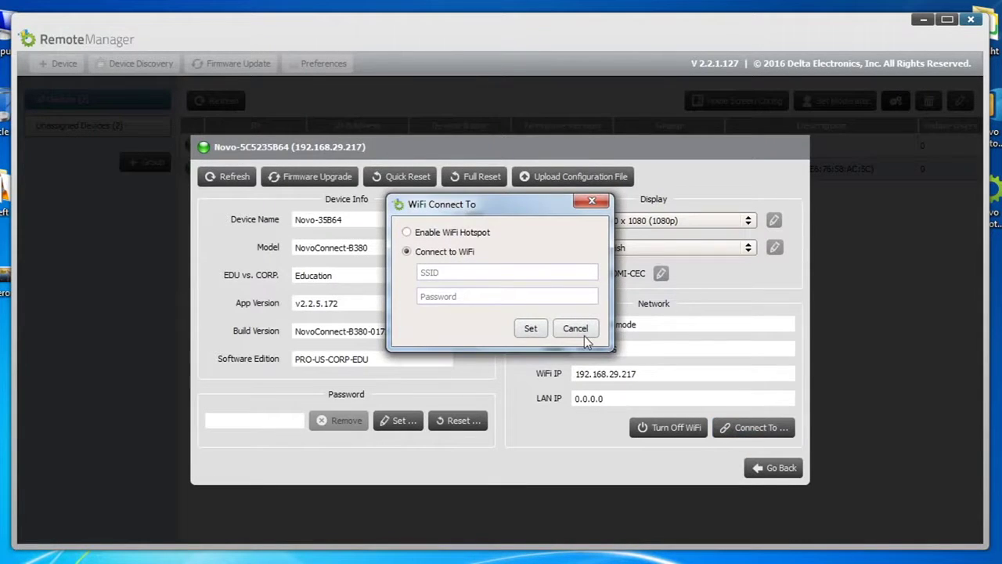
pyautogui.click(584, 335)
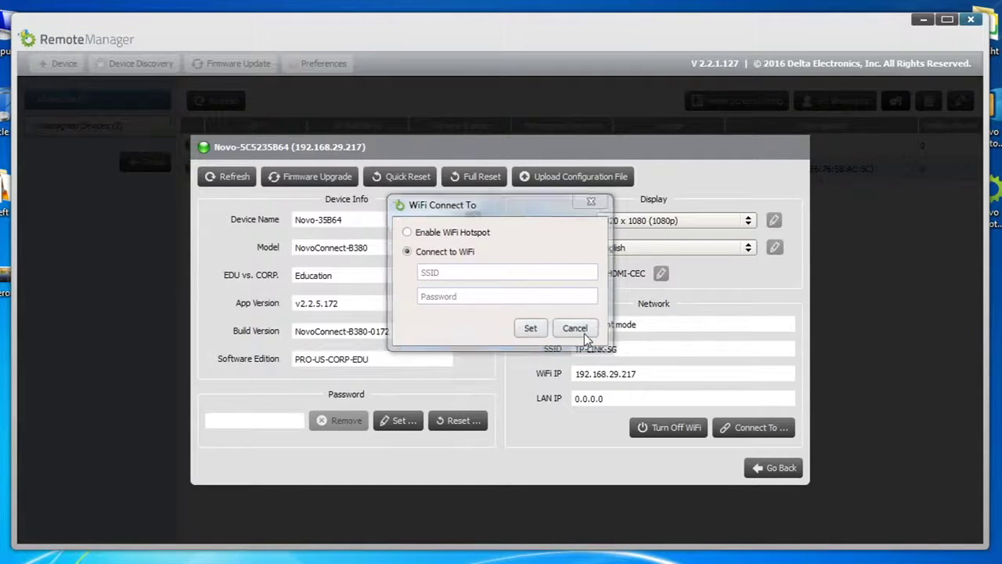
pyautogui.click(774, 466)
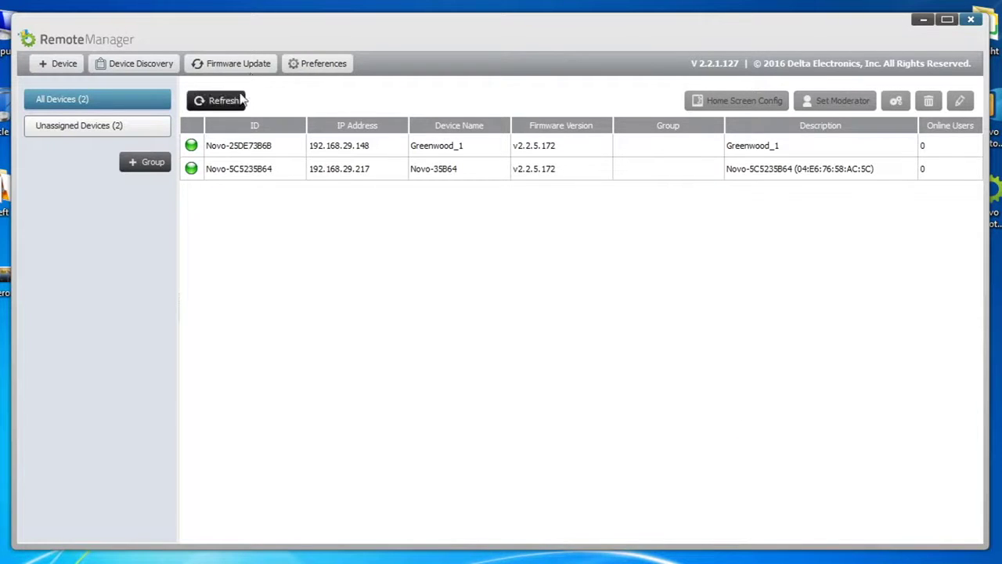
# Create group 'School NovoPRO' with both online devices ticked
pyautogui.click(153, 162)
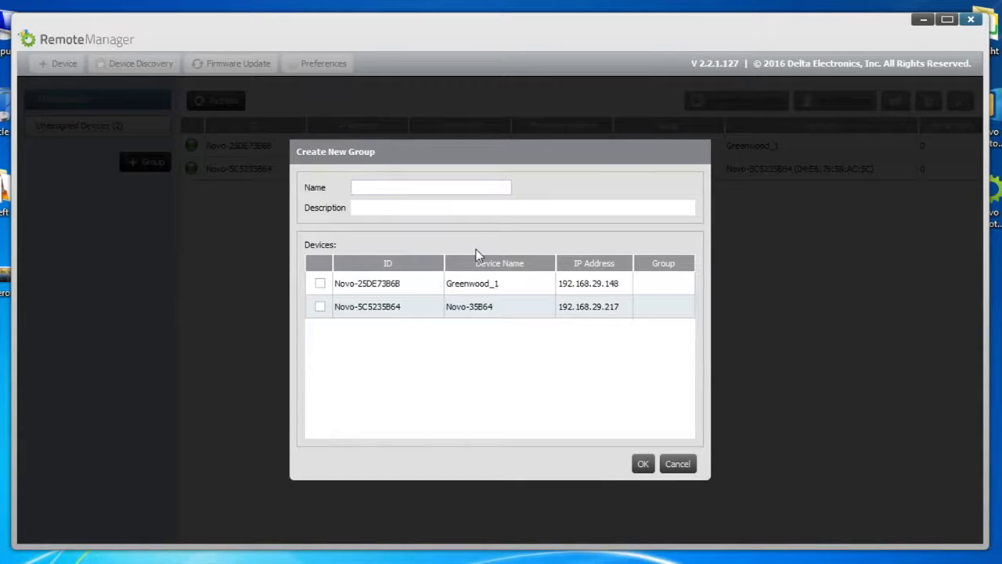
pyautogui.write('School NovoPRO')
pyautogui.click(320, 283)
pyautogui.click(320, 307)
pyautogui.click(641, 466)
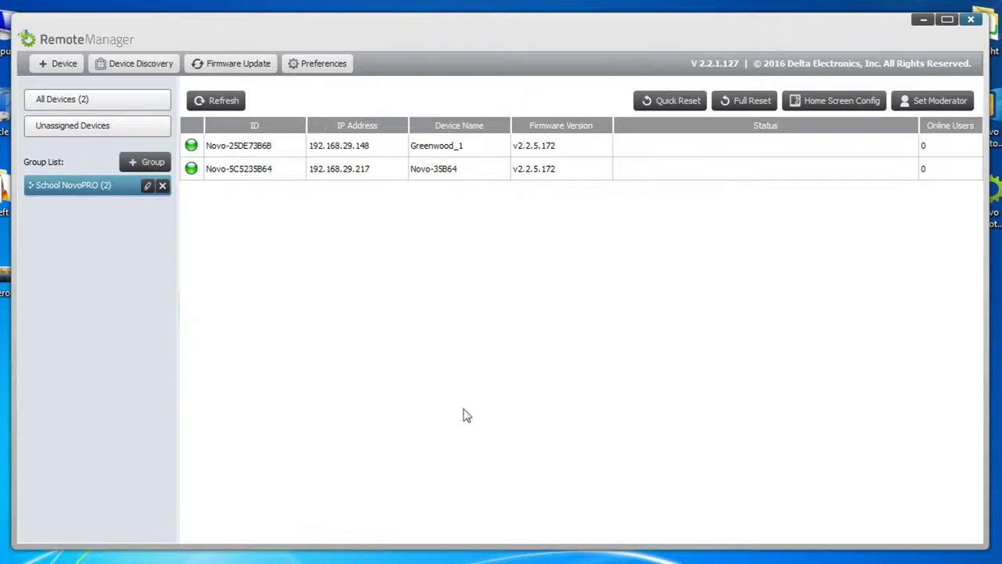